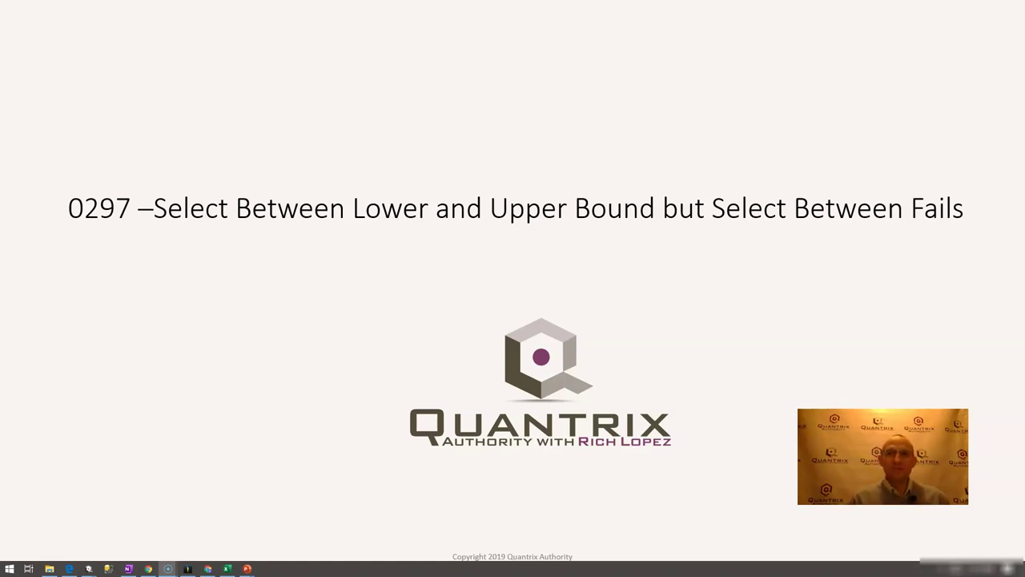
- Switch to Quantrix Modeler and examine the lower bound, upper bound and value columns of KWK-Zuschlagssätze along with the keyvalue cell
{"action": "key", "text": "alt+Tab"}
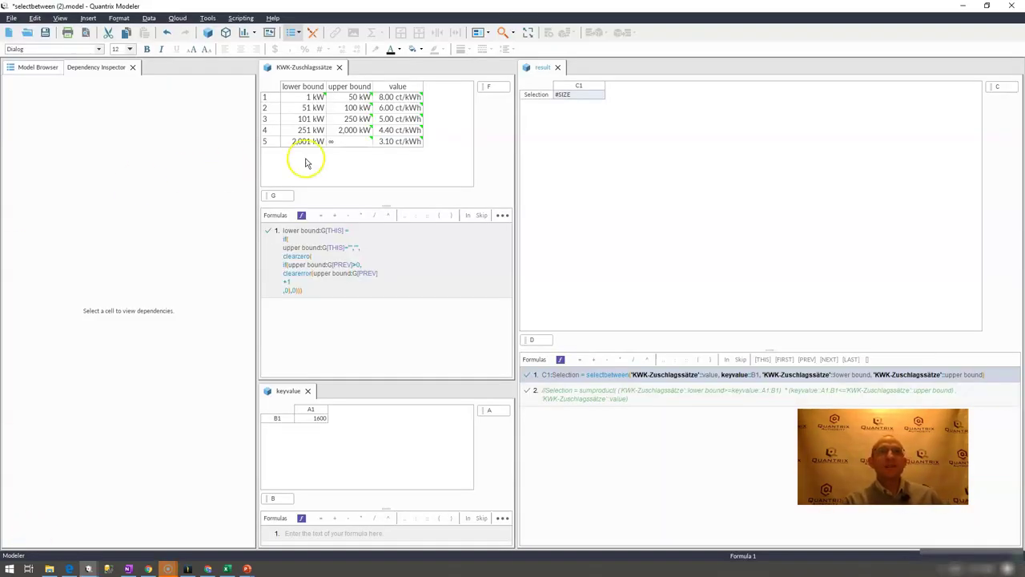
{"action": "left_click", "coordinate": [301, 86]}
{"action": "left_click", "coordinate": [343, 86]}
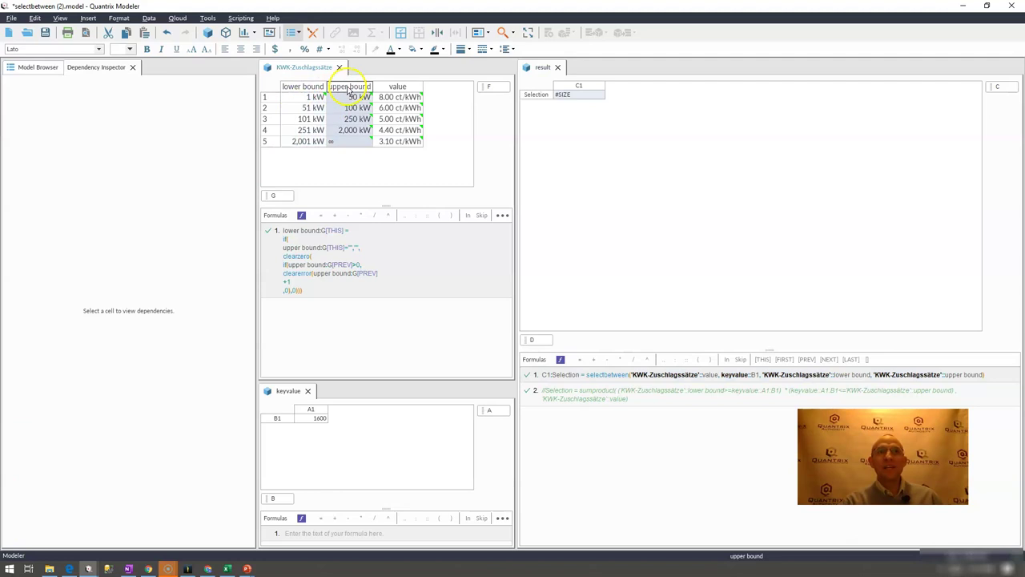
{"action": "left_click", "coordinate": [321, 420]}
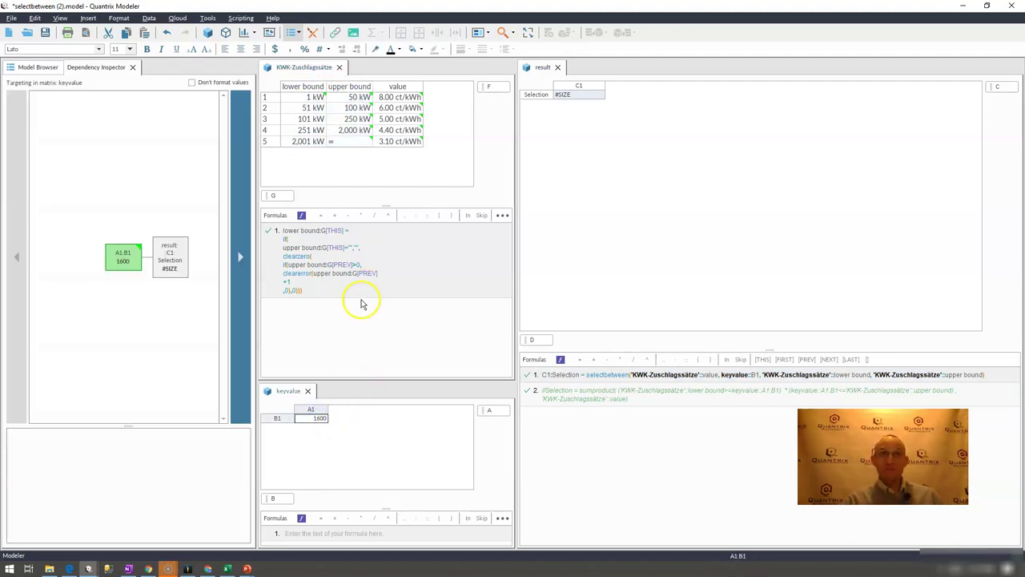
{"action": "left_click", "coordinate": [311, 85]}
{"action": "left_click", "coordinate": [341, 87]}
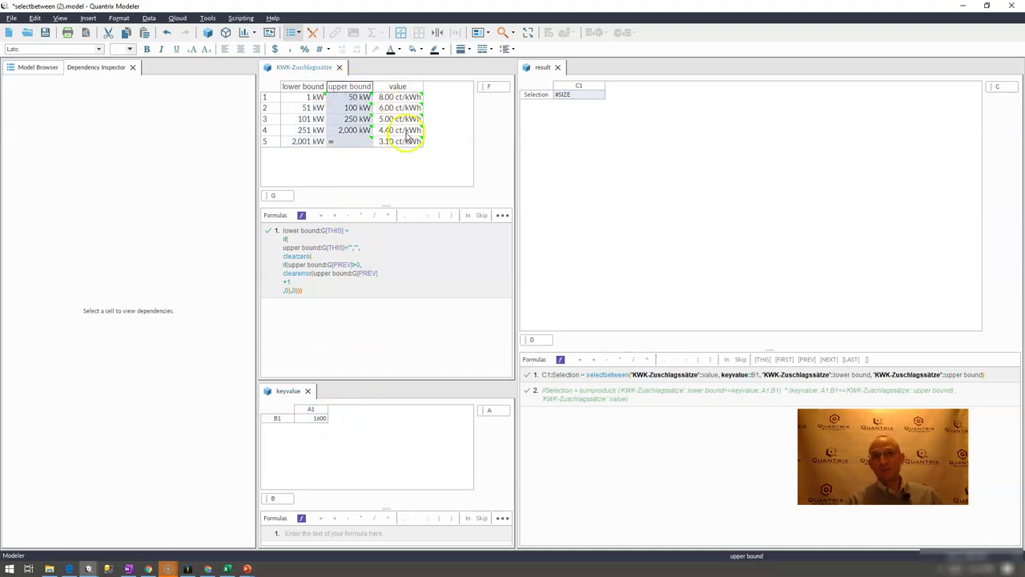
{"action": "left_click", "coordinate": [406, 129]}
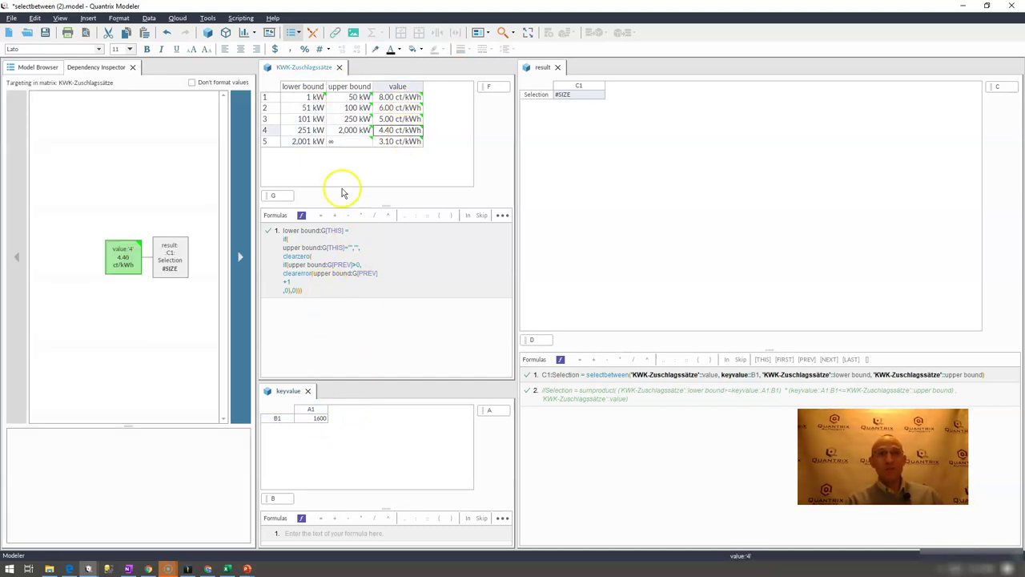
{"action": "left_click", "coordinate": [338, 87]}
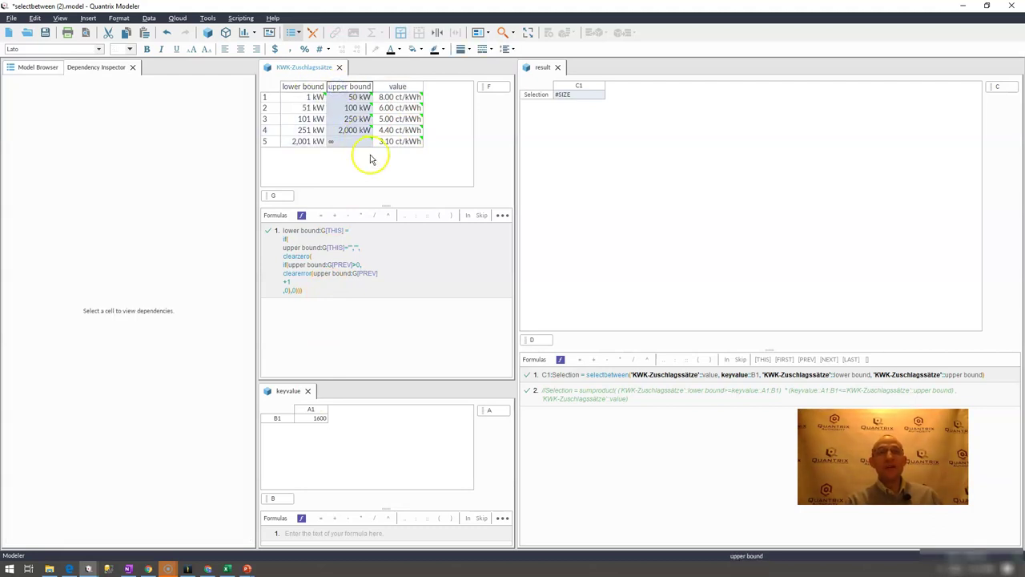
- Inspect the arguments of the selectbetween formula in the result matrix
{"action": "left_click", "coordinate": [612, 375]}
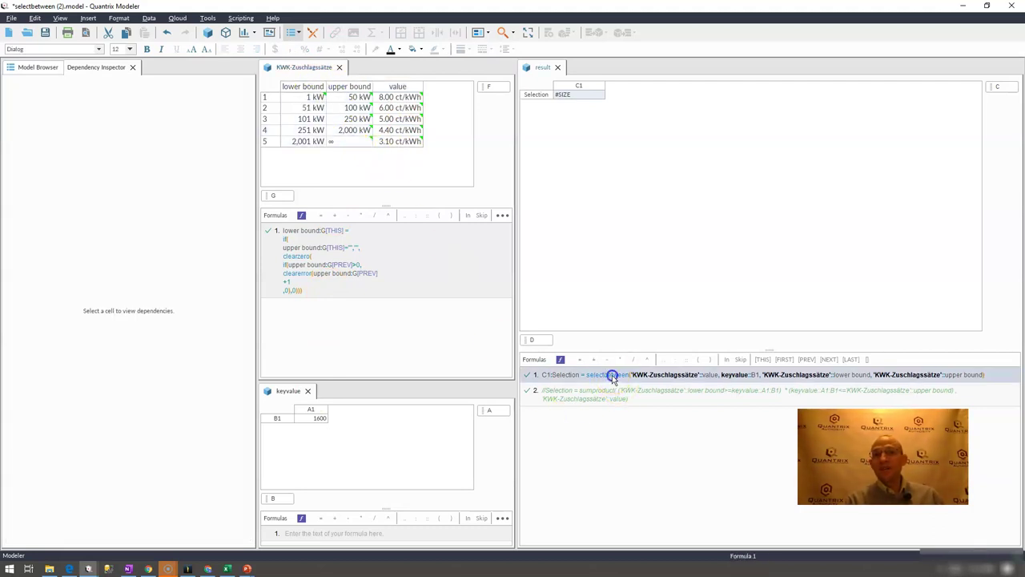
{"action": "left_click", "coordinate": [675, 375]}
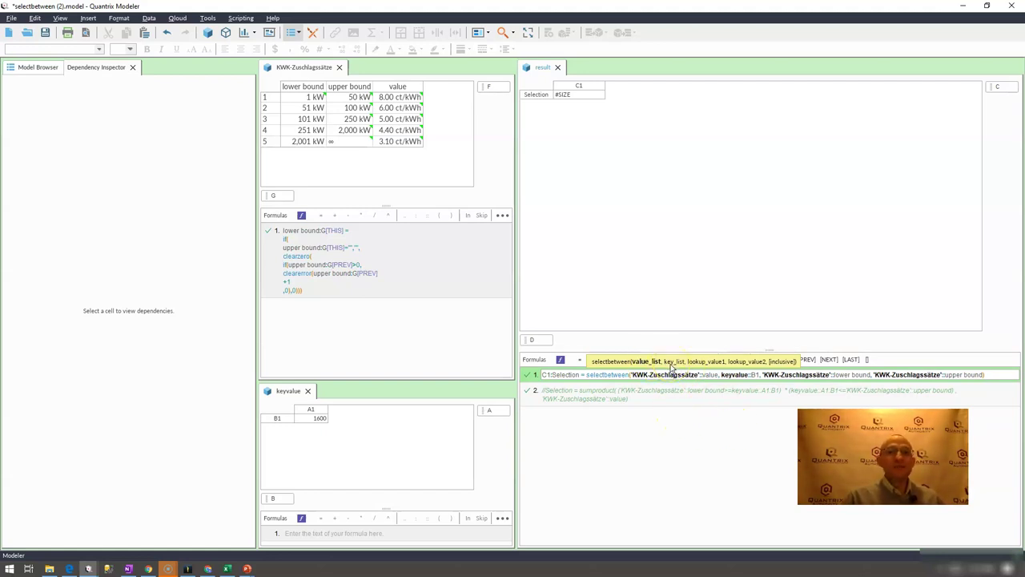
{"action": "key", "text": "Return"}
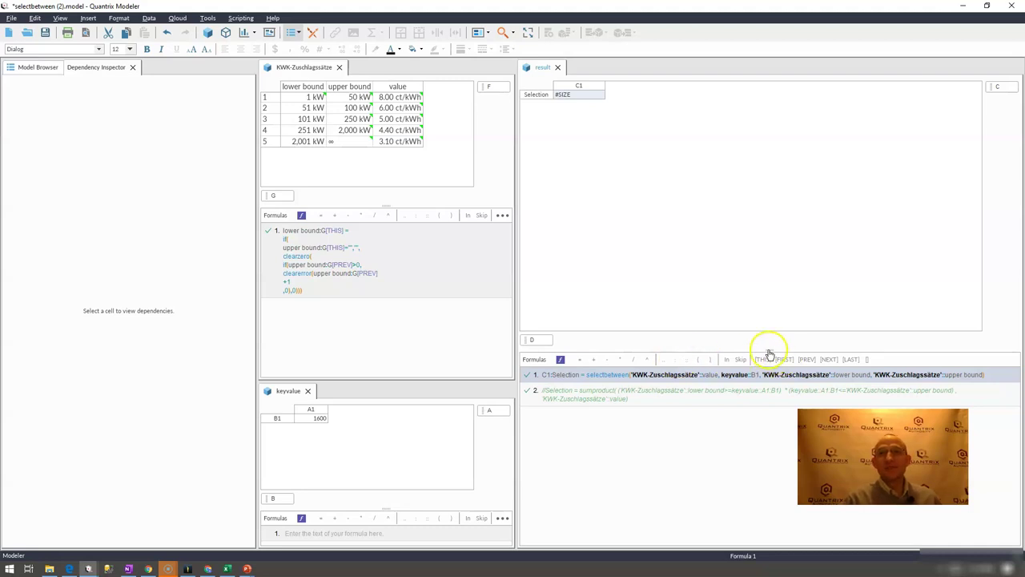
- Enlarge the result matrix's formula area and start a new formula below selectbetween with "Selection = sumproduct( ("
{"action": "left_click_drag", "start_coordinate": [769, 352], "coordinate": [769, 251]}
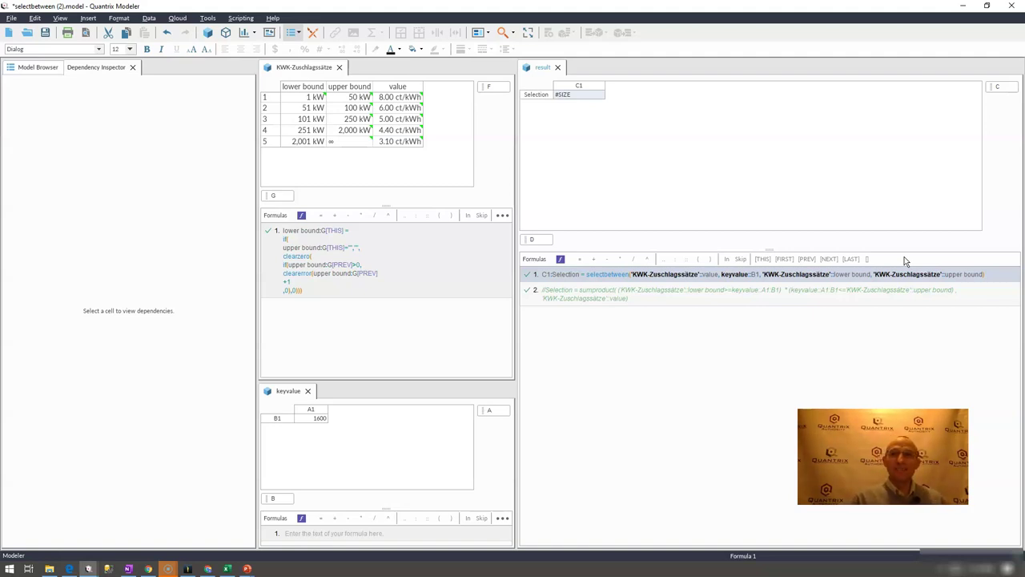
{"action": "key", "text": "Return"}
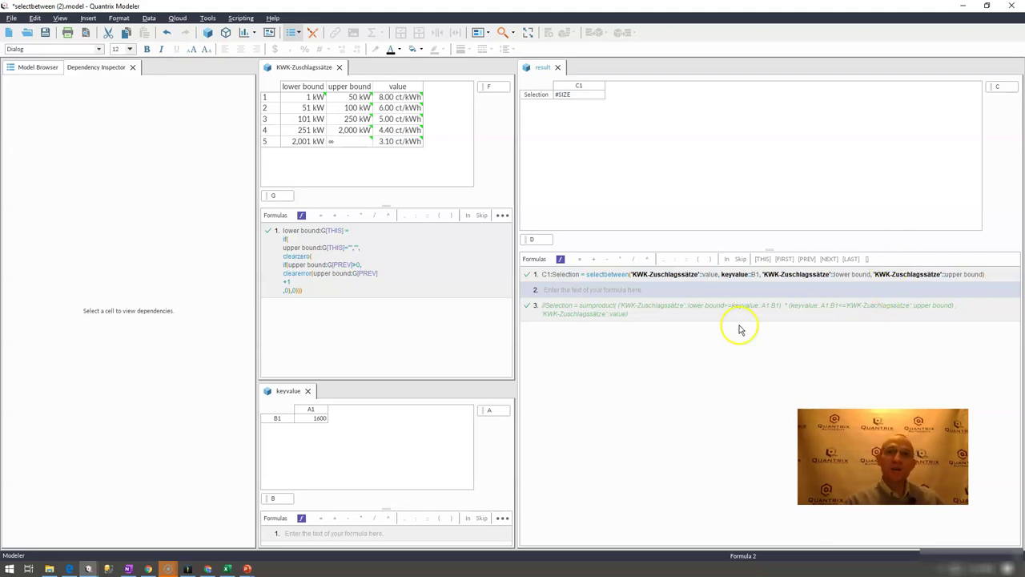
{"action": "left_click", "coordinate": [696, 290]}
{"action": "type", "text": "Selection"}
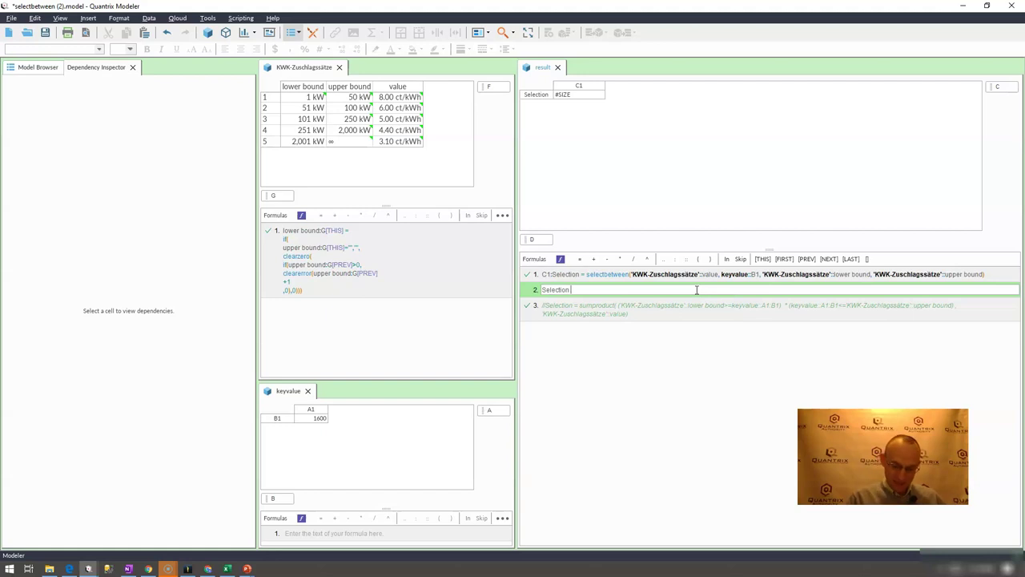
{"action": "type", "text": " = sumproduct("}
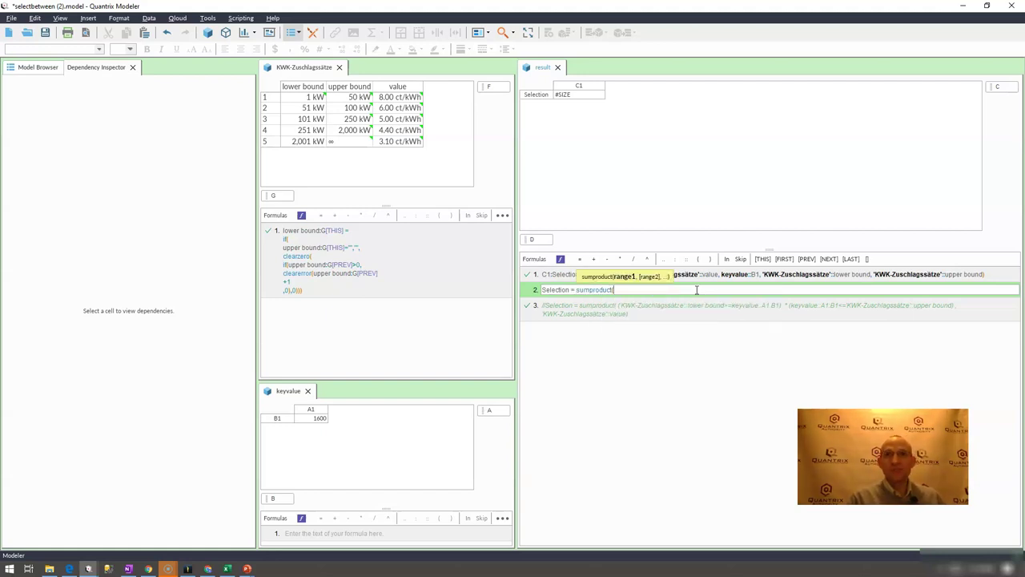
{"action": "type", "text": " ("}
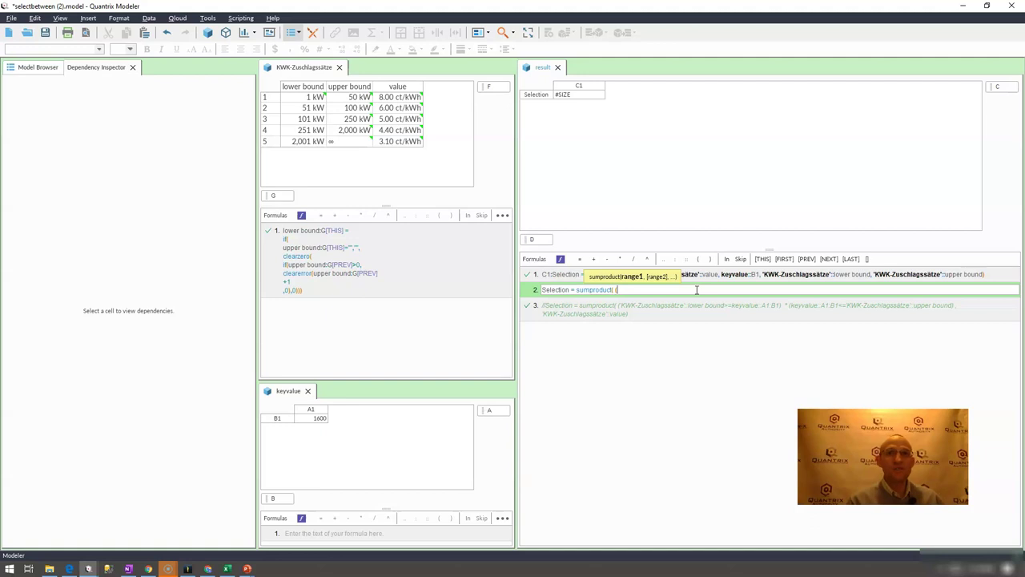
- Enter the first sumproduct condition as 'KWK-Zuschlagssätze'::lower bound >= keyvalue::A1:B1, close it and follow it with a multiplication sign
{"action": "left_click", "coordinate": [306, 89]}
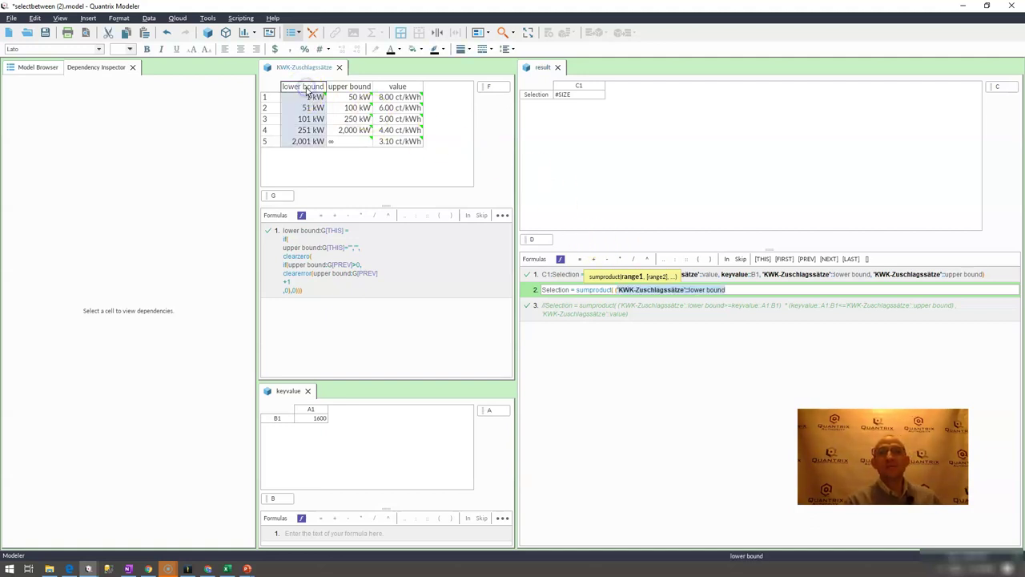
{"action": "type", "text": ">="}
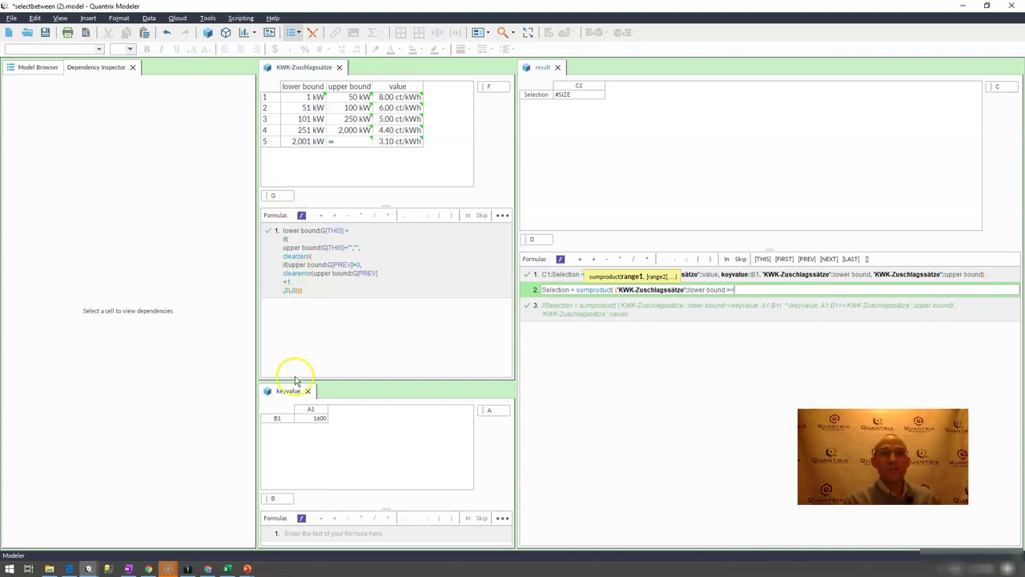
{"action": "left_click", "coordinate": [306, 421]}
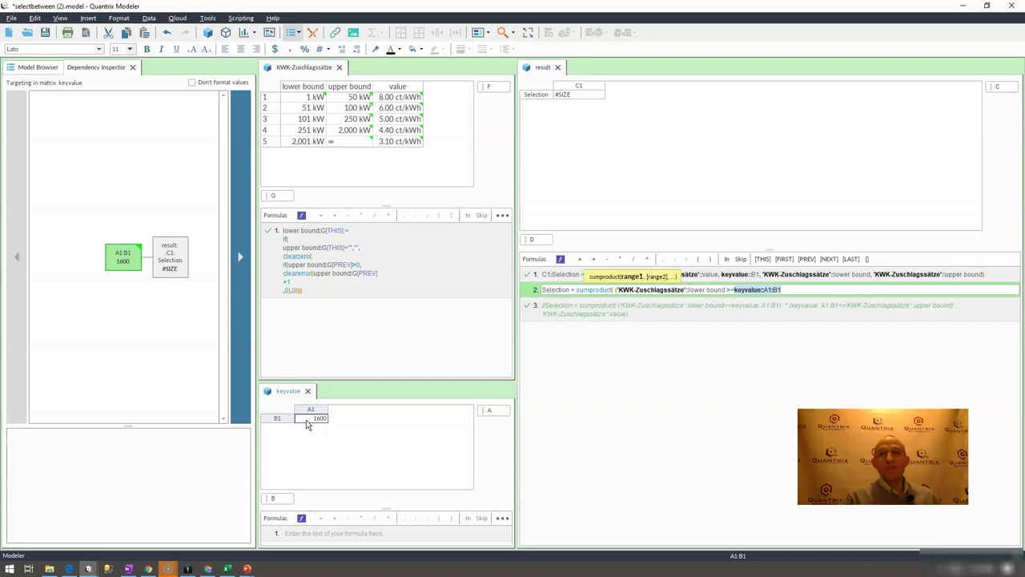
{"action": "type", "text": ") *"}
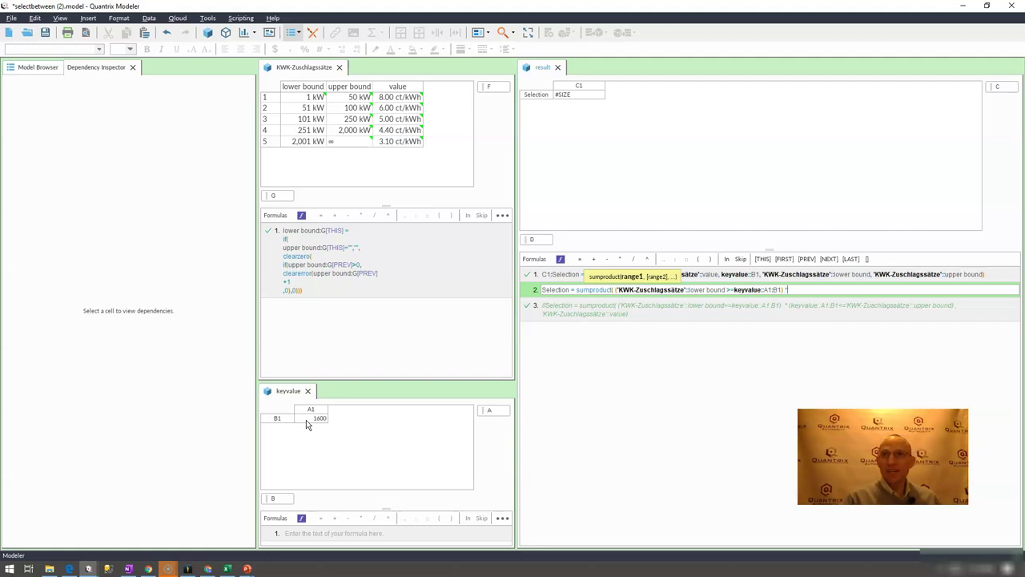
- Enter the second sumproduct condition as (keyvalue::A1<='KWK-Zuschlagssätze'::upper bound)
{"action": "type", "text": "("}
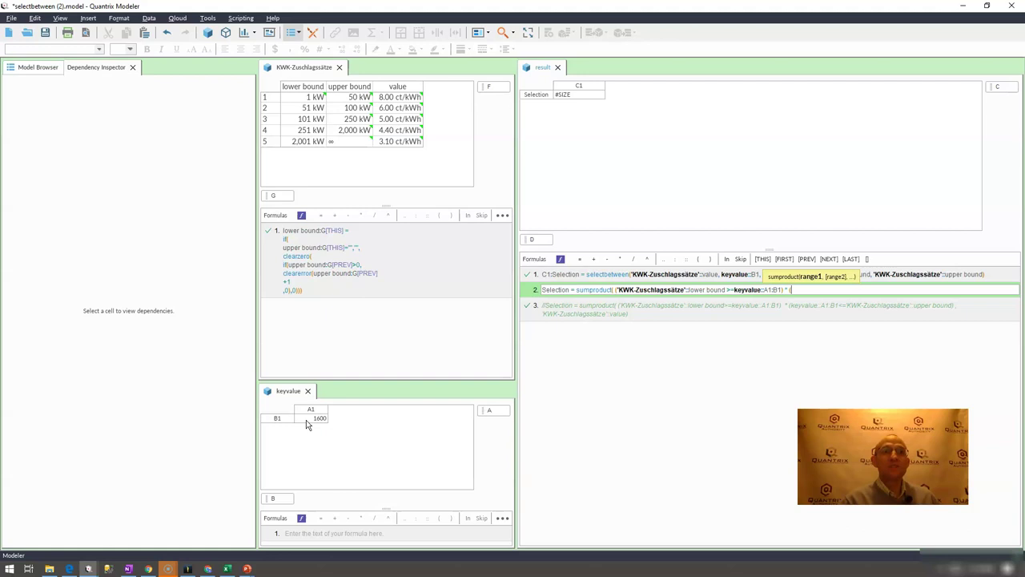
{"action": "left_click", "coordinate": [313, 417]}
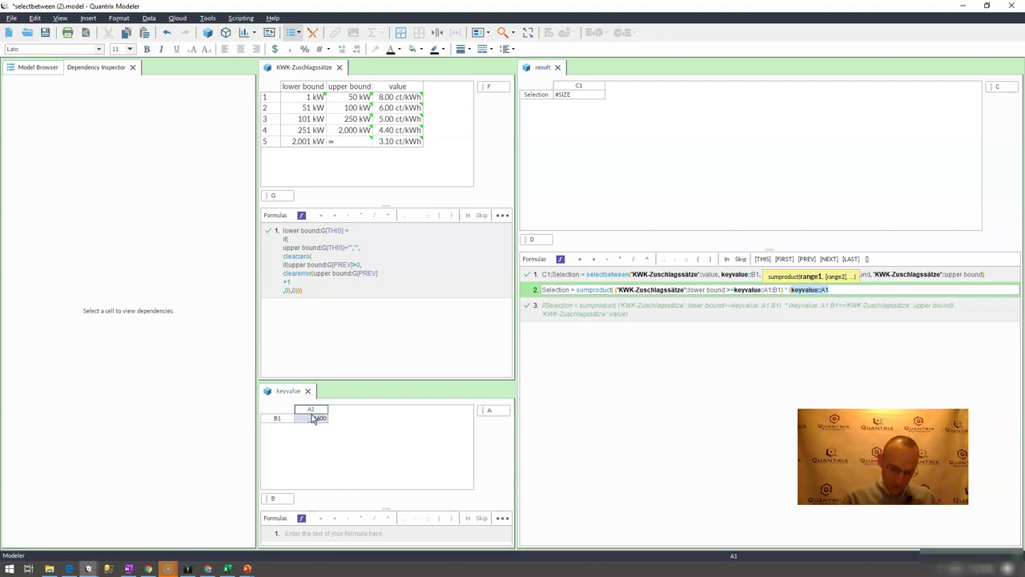
{"action": "type", "text": ">="}
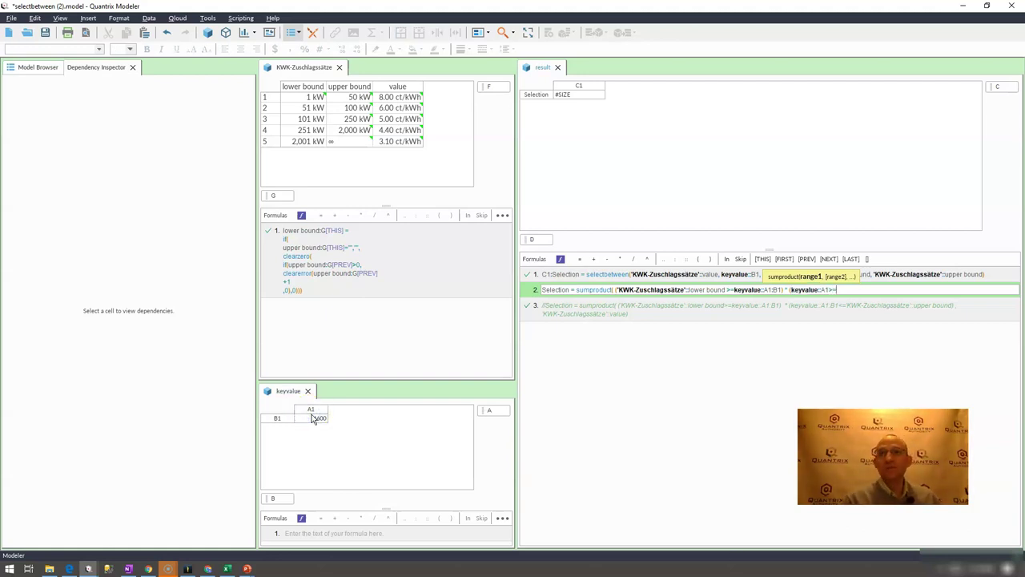
{"action": "left_click", "coordinate": [349, 86]}
{"action": "left_click", "coordinate": [833, 290]}
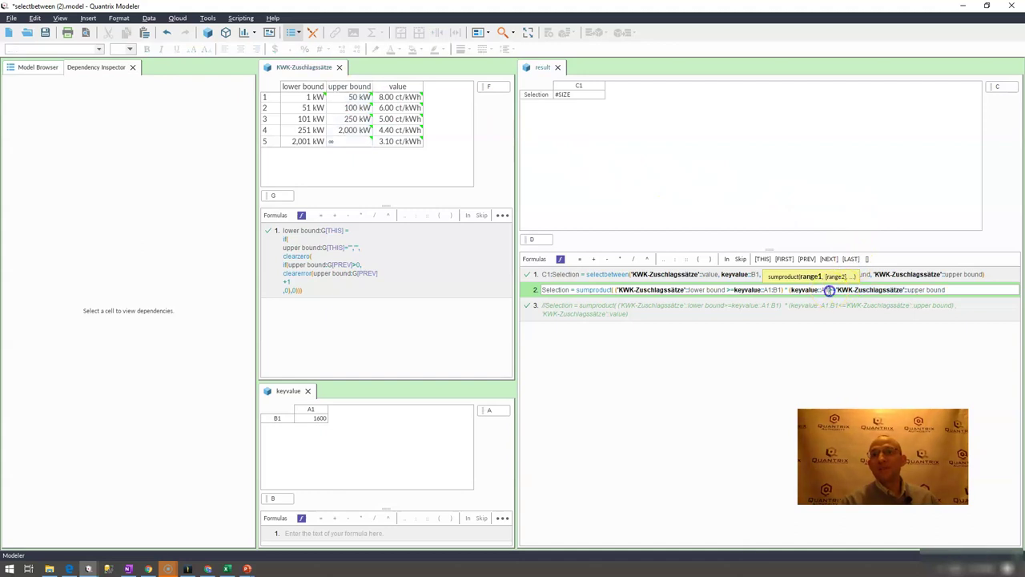
{"action": "key", "text": "BackSpace"}
{"action": "type", "text": "<="}
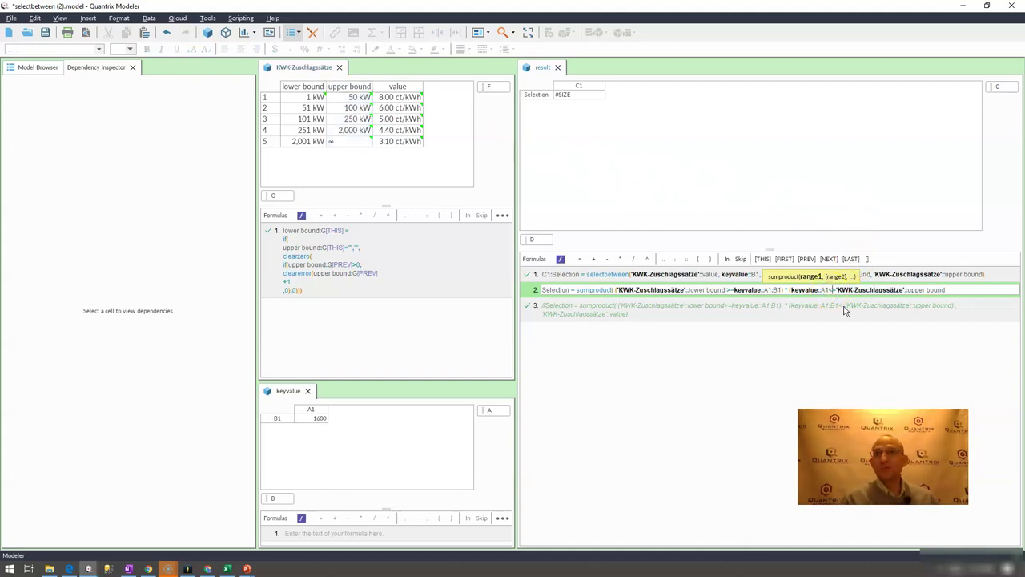
{"action": "key", "text": "End"}
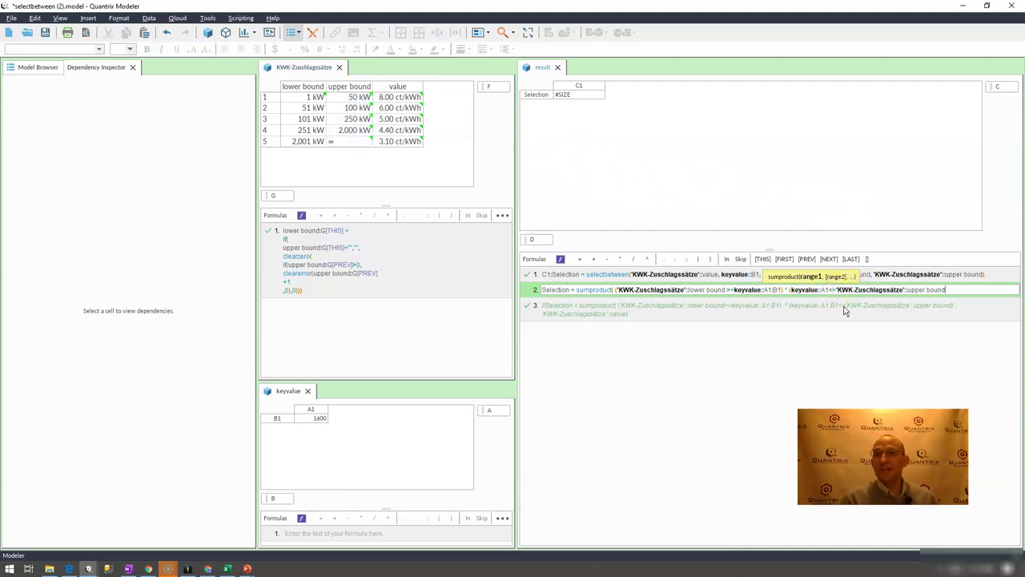
{"action": "type", "text": ")"}
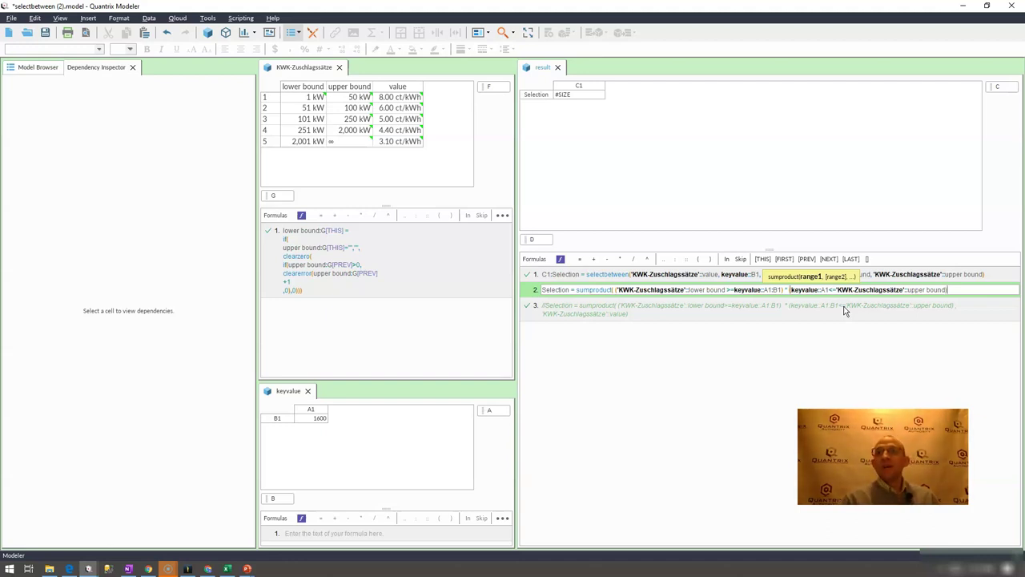
{"action": "left_click", "coordinate": [918, 287]}
{"action": "left_click", "coordinate": [952, 290]}
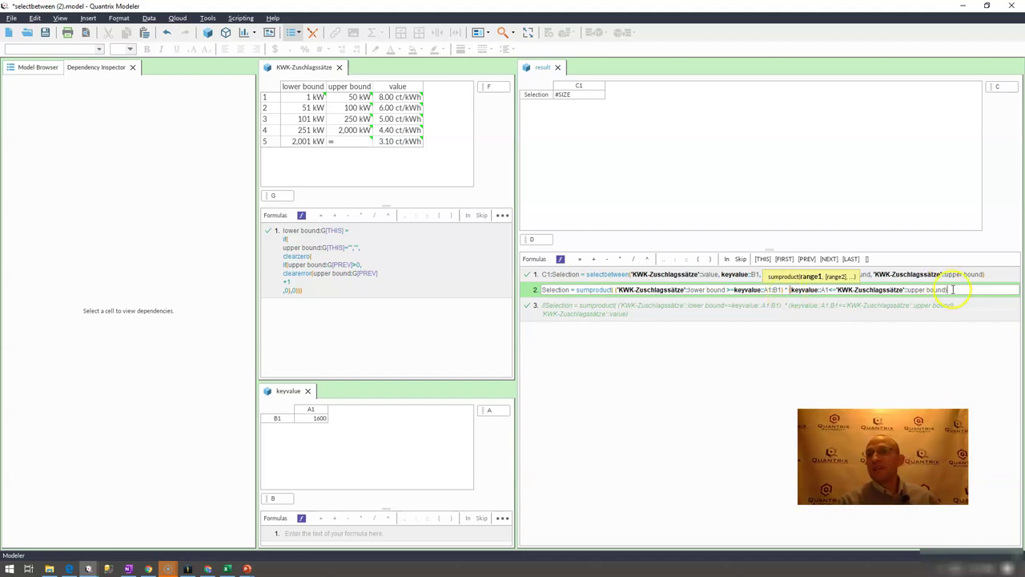
- Add 'KWK-Zuschlagssätze'::value as the second sumproduct range, then close and commit the formula
{"action": "type", "text": ","}
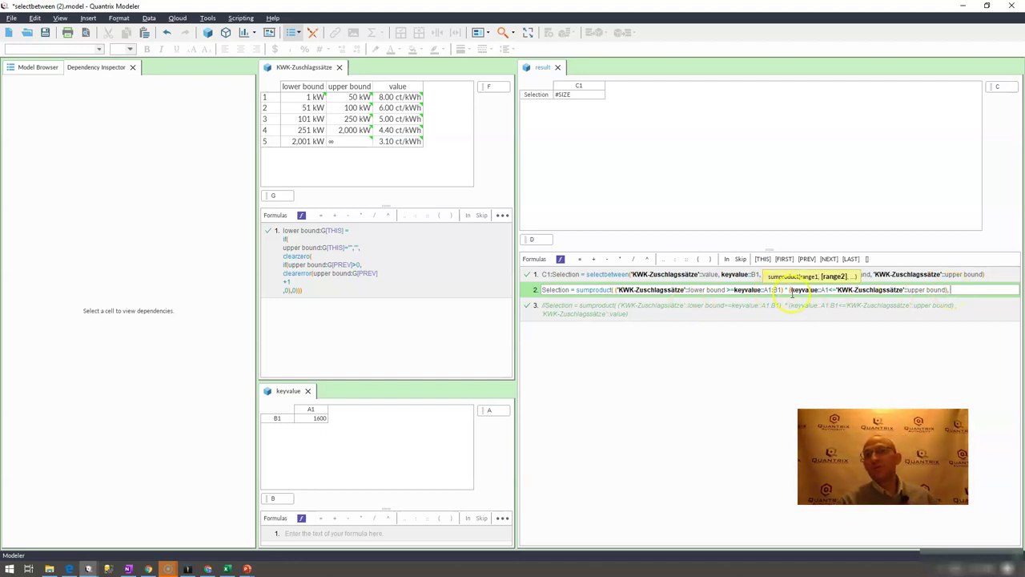
{"action": "left_click", "coordinate": [398, 86]}
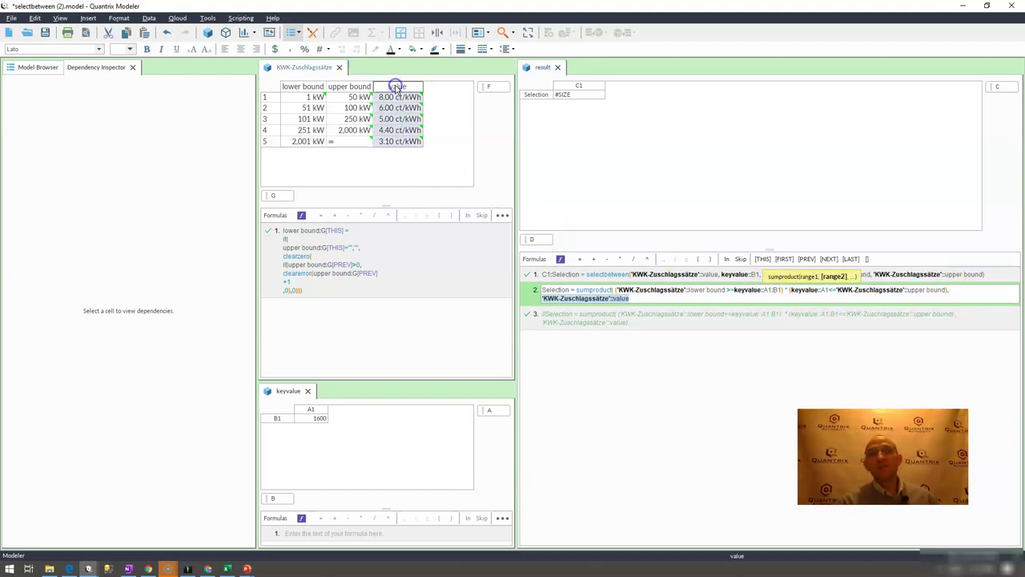
{"action": "type", "text": ")"}
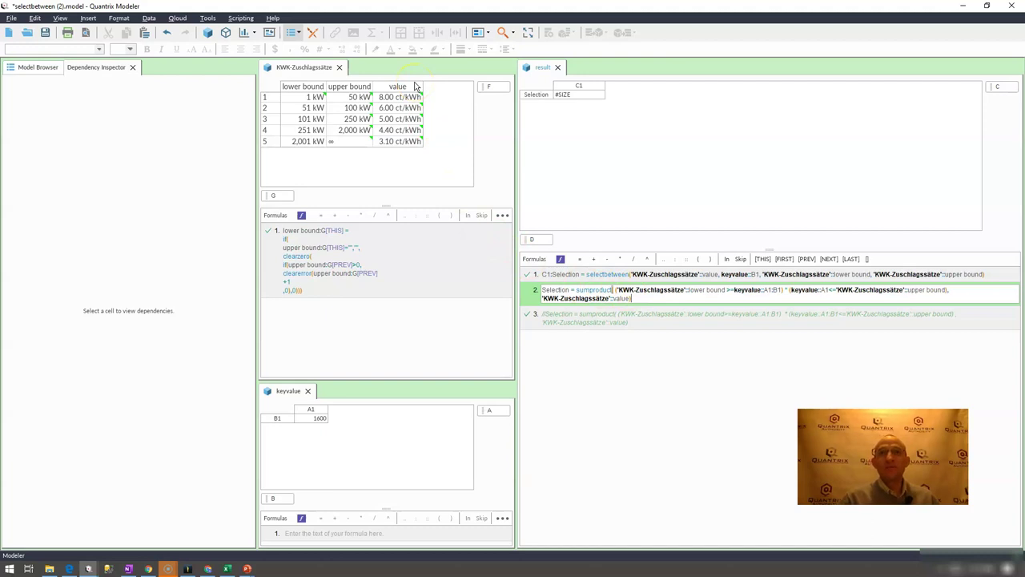
{"action": "key", "text": "Return"}
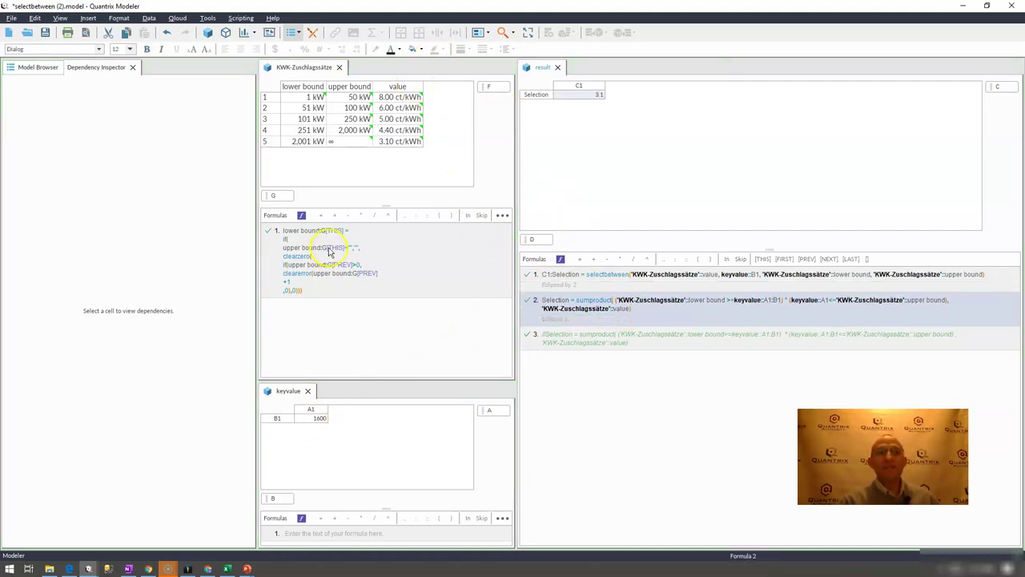
- Check the bounds and value in row 4, and change the lower bound comparison in the sumproduct formula to <=
{"action": "left_click", "coordinate": [313, 132]}
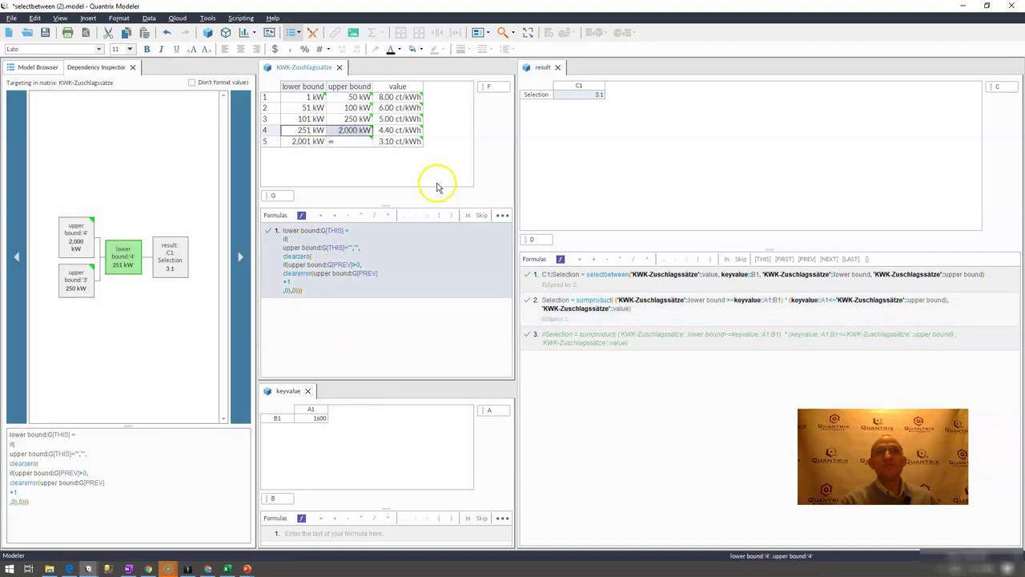
{"action": "left_click", "coordinate": [396, 130]}
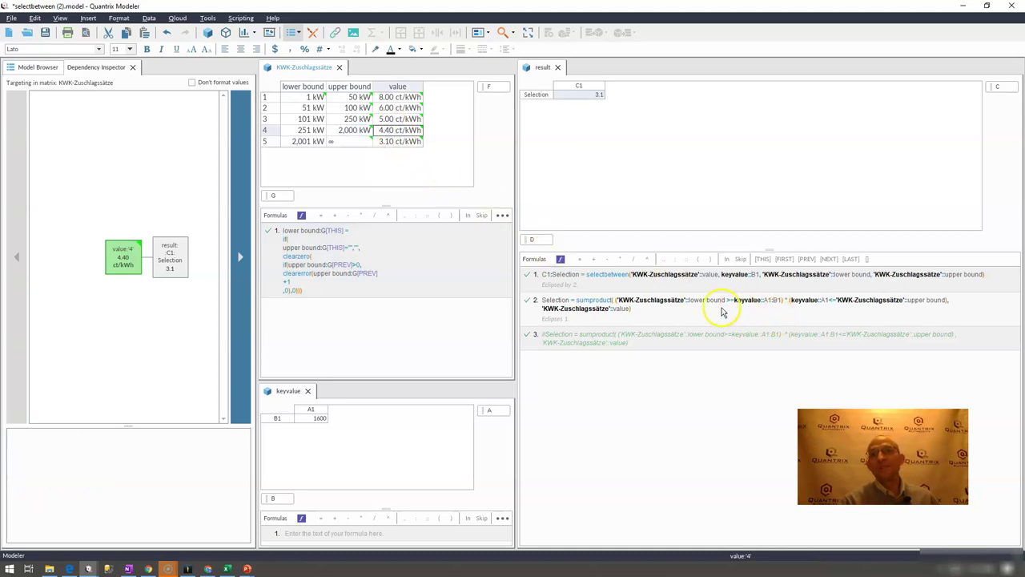
{"action": "left_click", "coordinate": [728, 303]}
{"action": "key", "text": "BackSpace"}
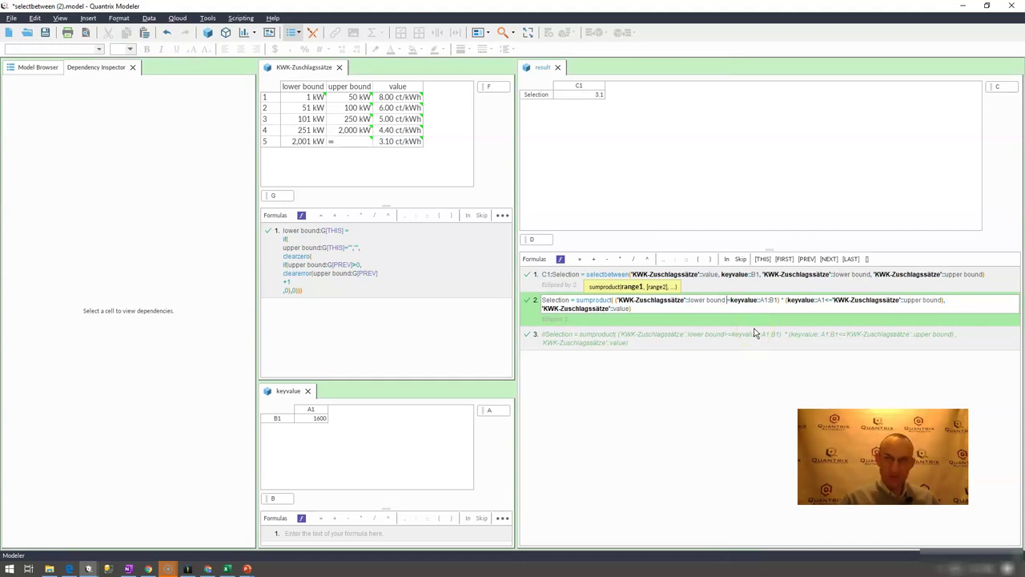
{"action": "type", "text": "<"}
{"action": "key", "text": "Return"}
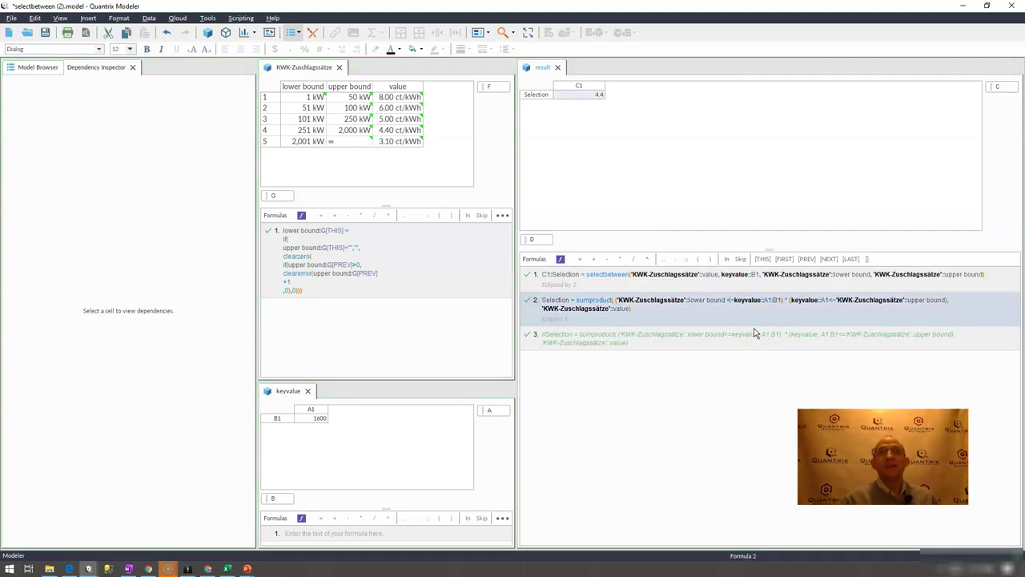
- Test the sumproduct formula by setting the keyvalue cell A1:B1 to 250, followed by 249
{"action": "left_click", "coordinate": [313, 420]}
{"action": "type", "text": "250"}
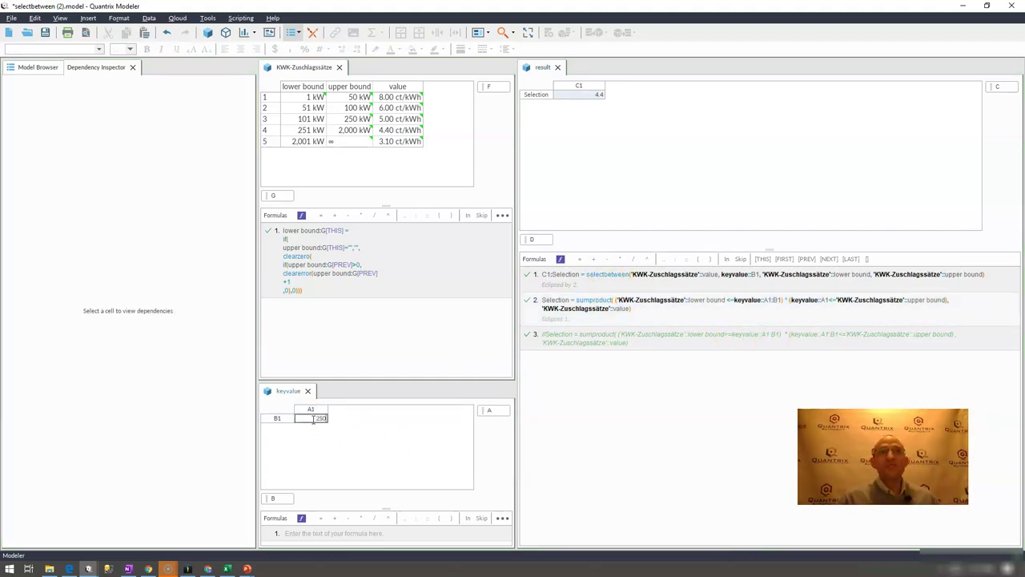
{"action": "key", "text": "Return"}
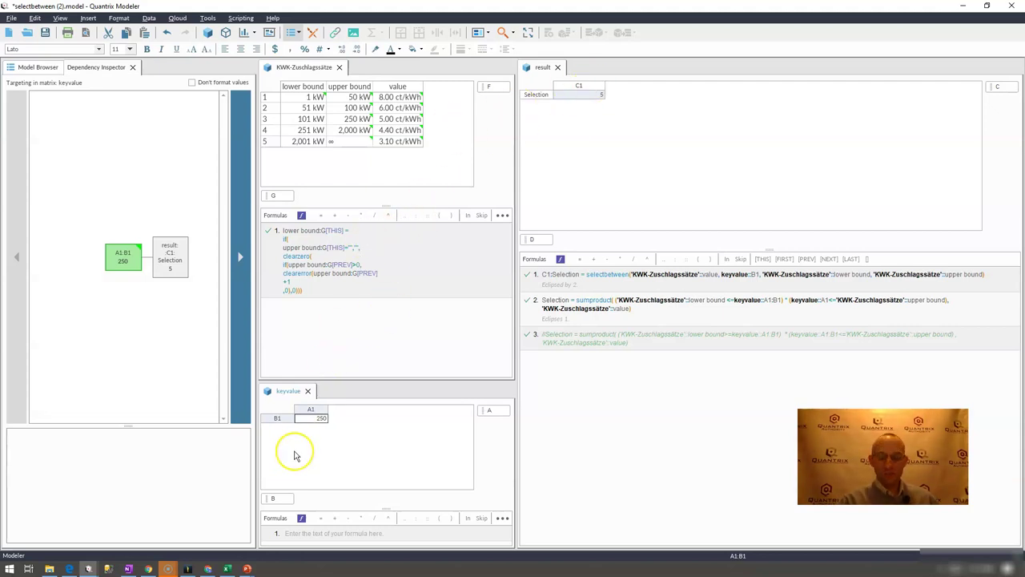
{"action": "type", "text": "249"}
{"action": "key", "text": "Return"}
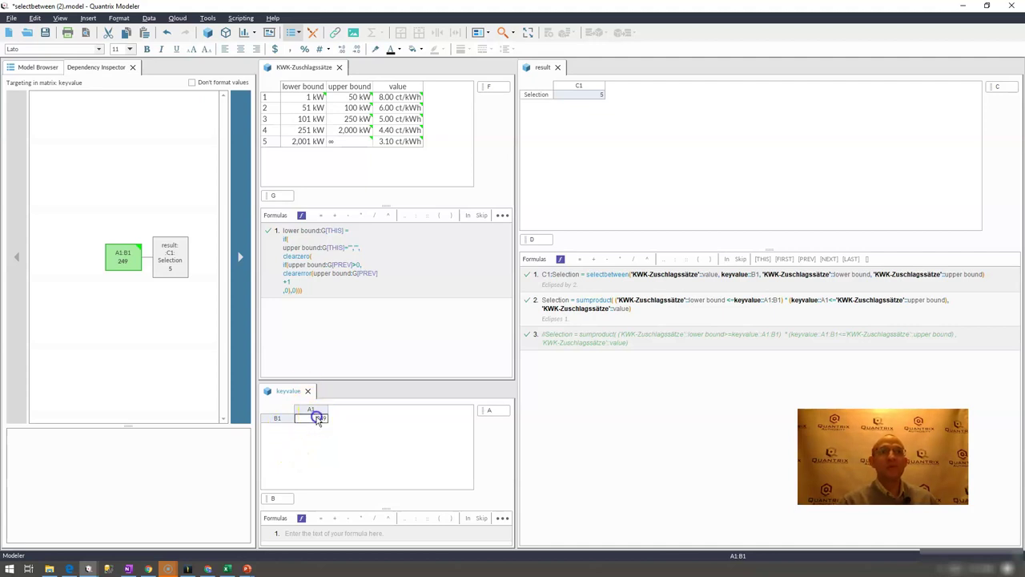
- Set the keyvalue cell A1:B1 to 99 to test the sumproduct formula within another range
{"action": "left_click", "coordinate": [318, 418]}
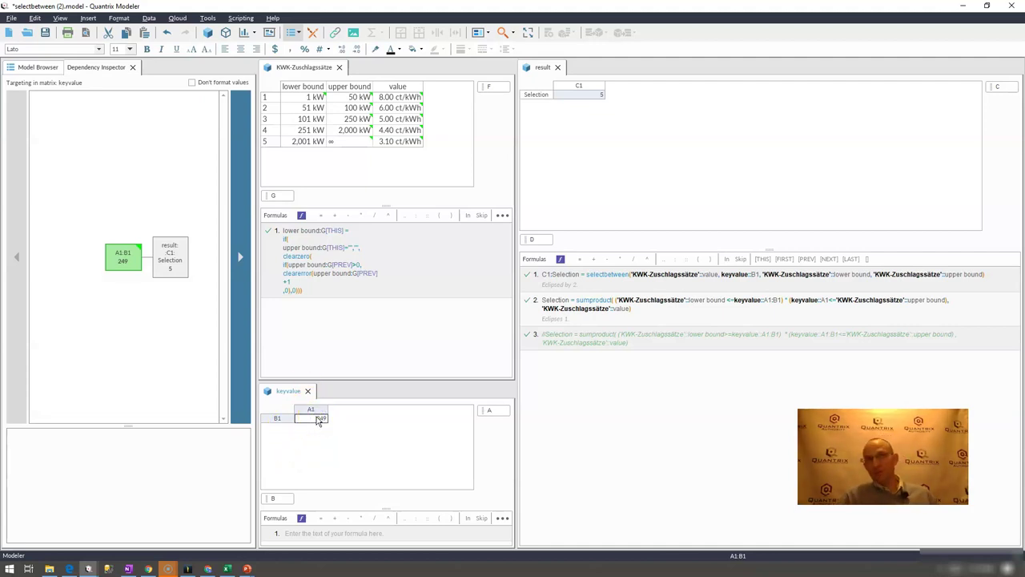
{"action": "double_click", "coordinate": [318, 418]}
{"action": "type", "text": "99"}
{"action": "key", "text": "Return"}
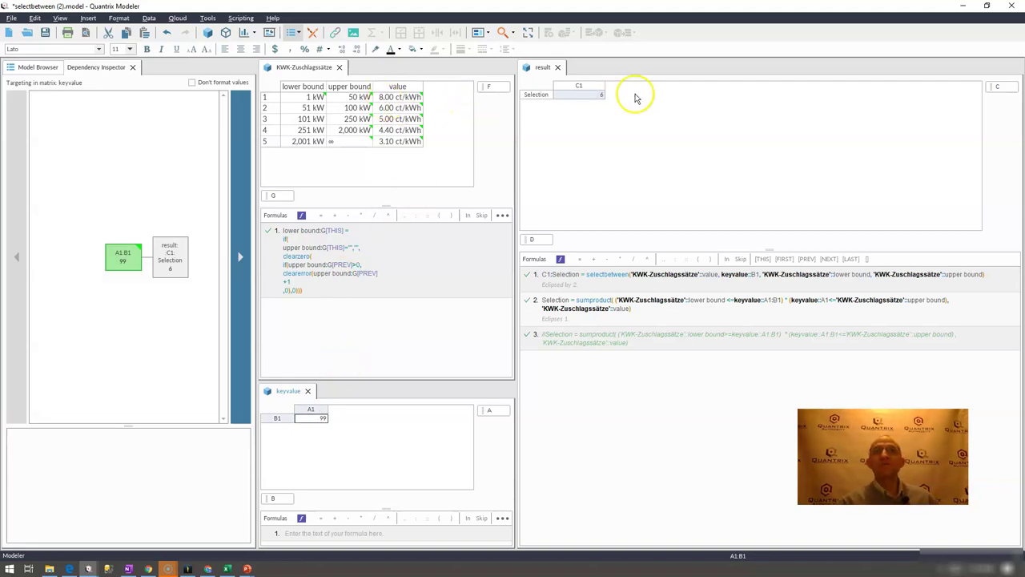
- Trace the C1:Selection result and examine how its lower bound <= keyvalue::A1:B1 condition evaluates for each row
{"action": "left_click", "coordinate": [593, 94]}
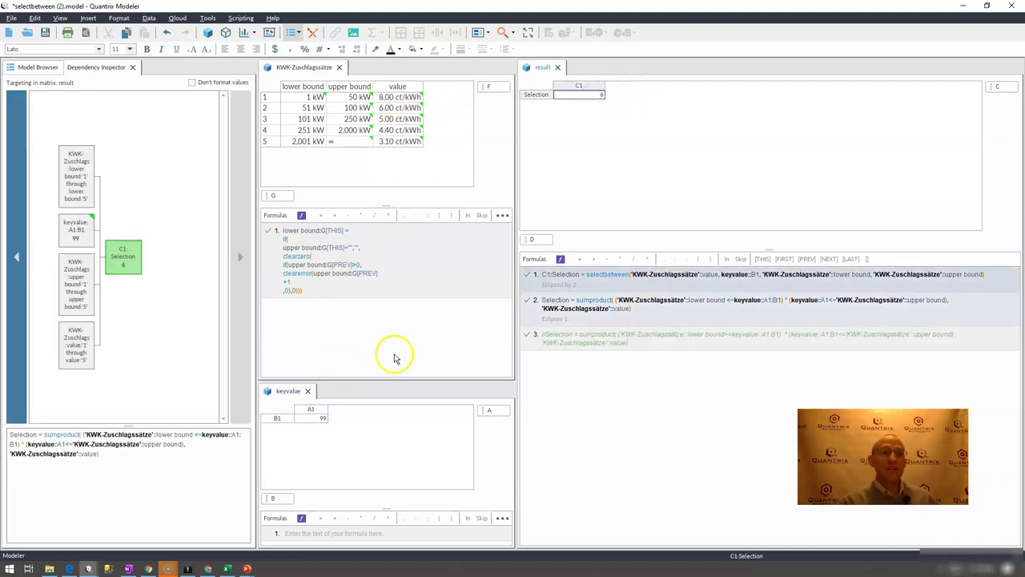
{"action": "mouse_move", "coordinate": [161, 439]}
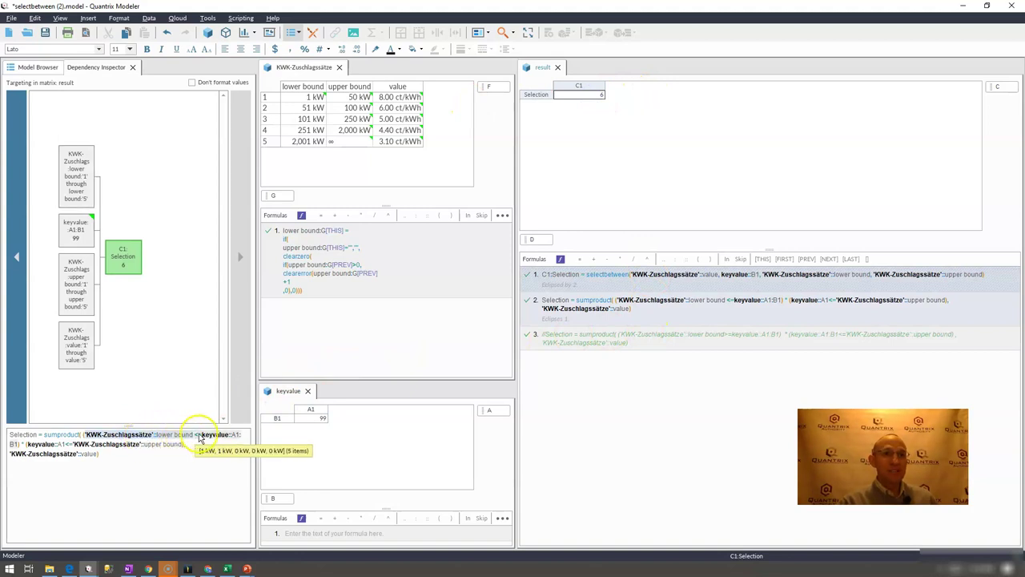
{"action": "mouse_move", "coordinate": [201, 440]}
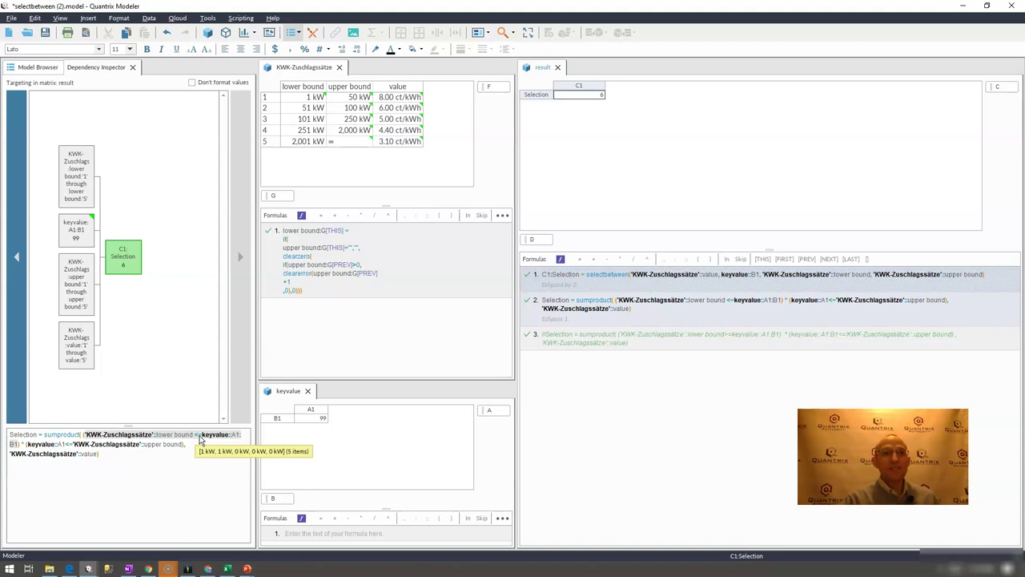
{"action": "left_click", "coordinate": [214, 439]}
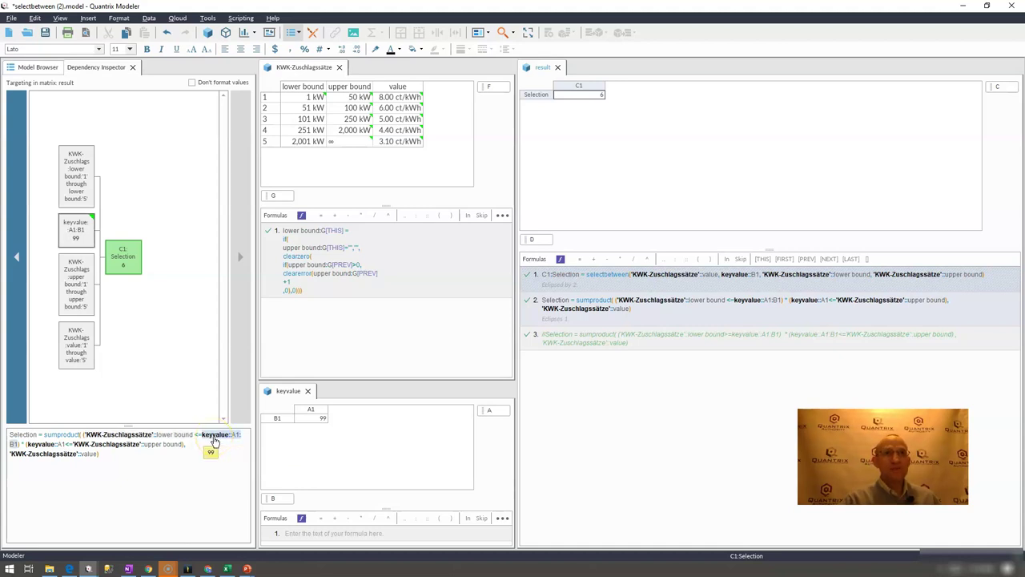
{"action": "left_click", "coordinate": [200, 439]}
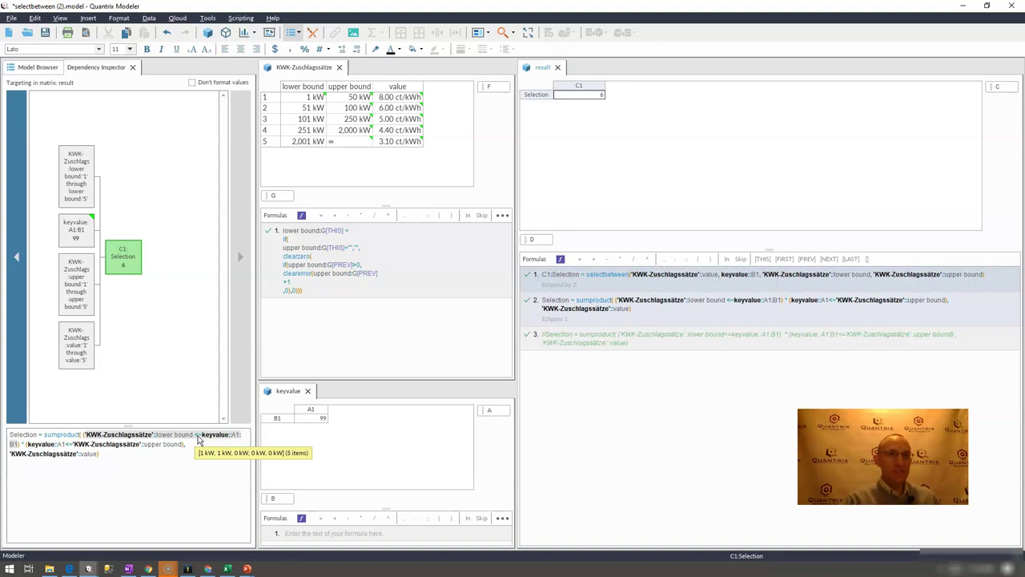
- Examine the 'KWK-Zuschlagssätze'::value range and how the keyvalue::A1 <= upper bound condition evaluates for each row
{"action": "mouse_move", "coordinate": [14, 456]}
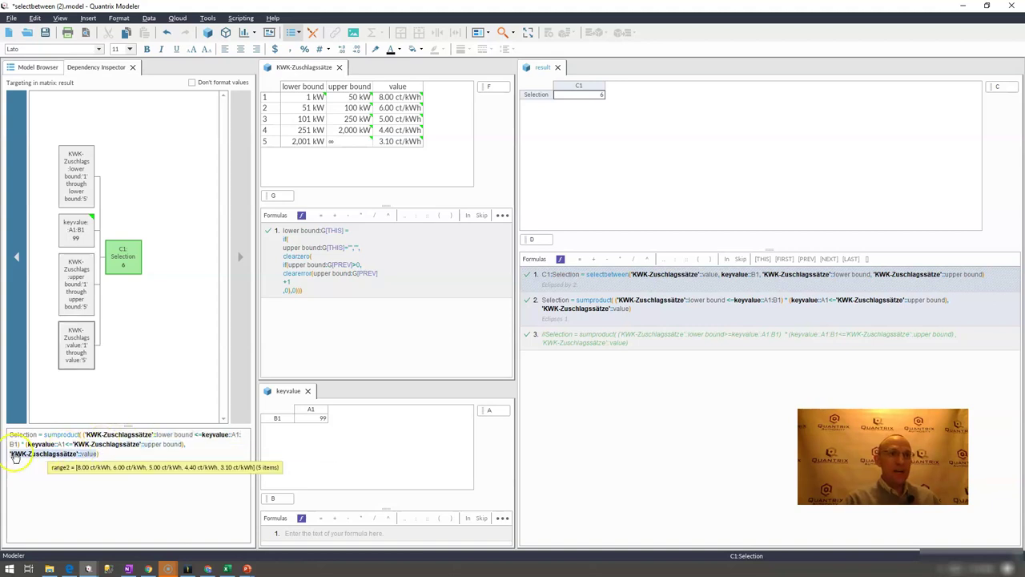
{"action": "mouse_move", "coordinate": [72, 447]}
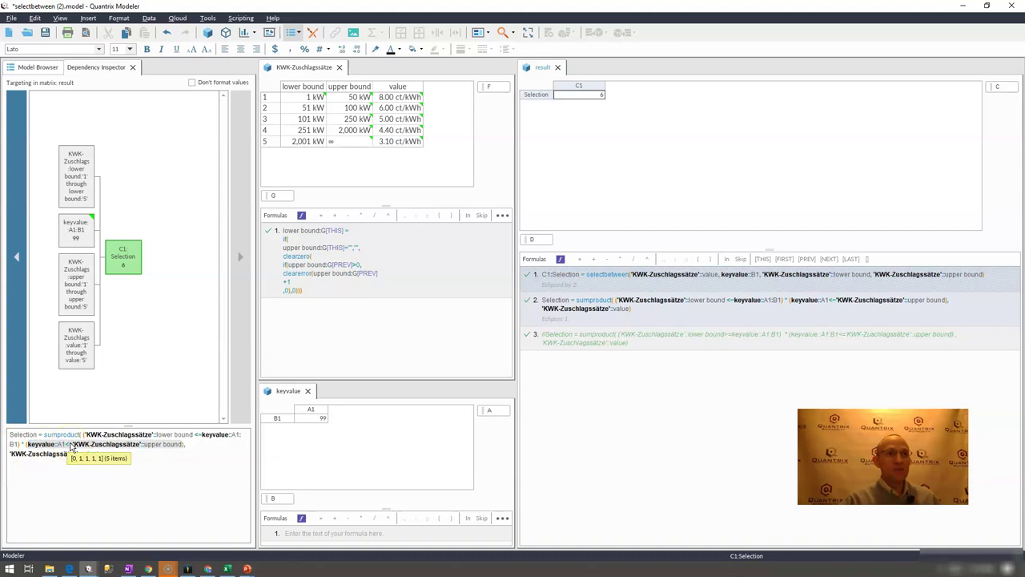
{"action": "left_click", "coordinate": [49, 451]}
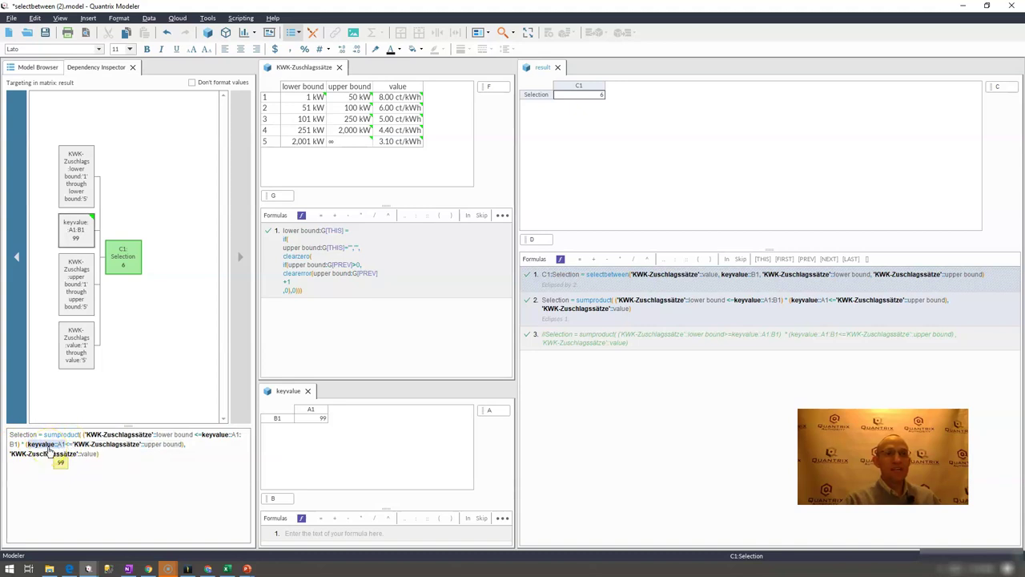
{"action": "left_click", "coordinate": [71, 453]}
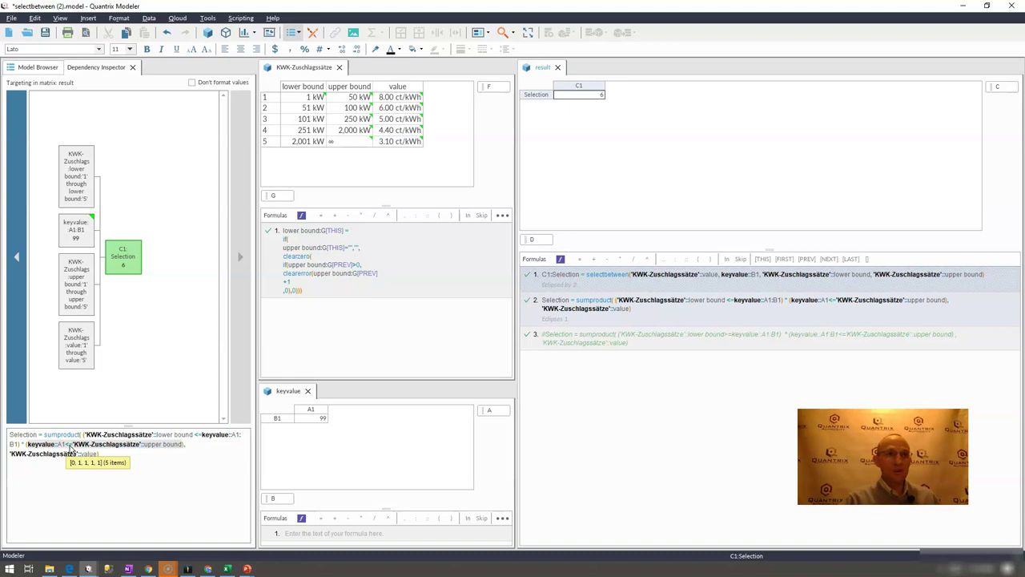
- Examine the product of the two bound conditions and how sumproduct combines it with the value range into the final result
{"action": "left_click", "coordinate": [22, 445]}
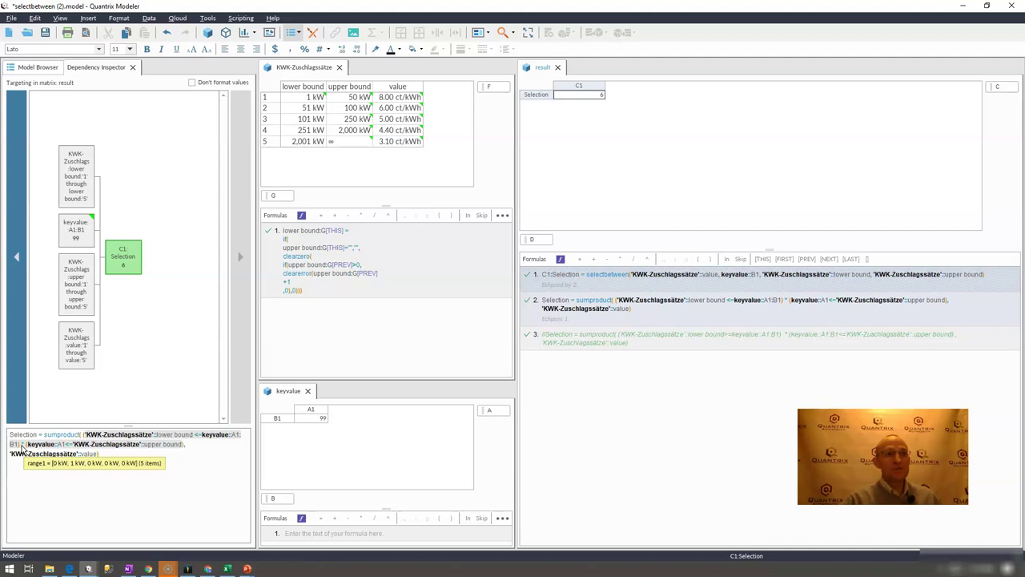
{"action": "left_click", "coordinate": [22, 446]}
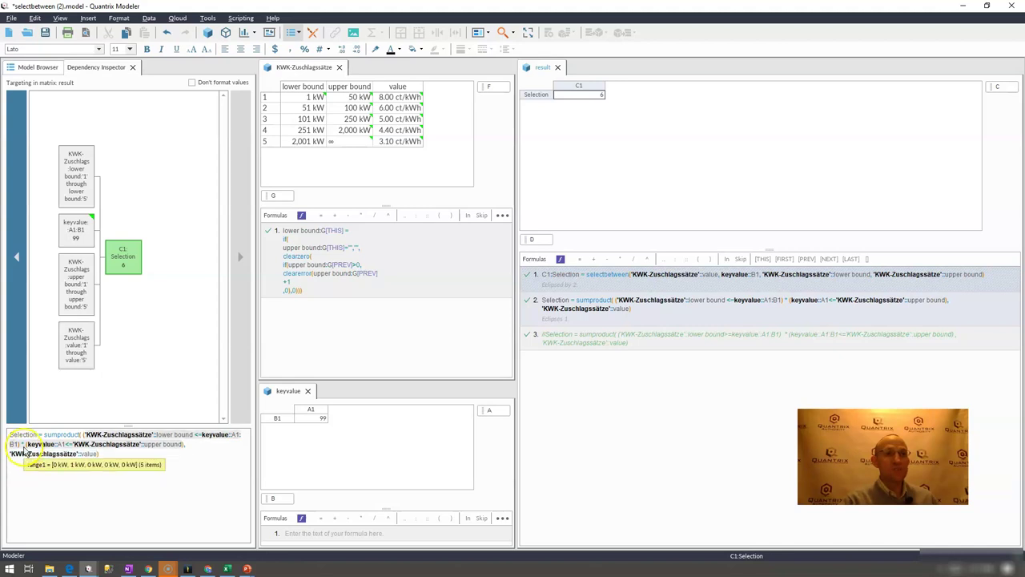
{"action": "mouse_move", "coordinate": [24, 458]}
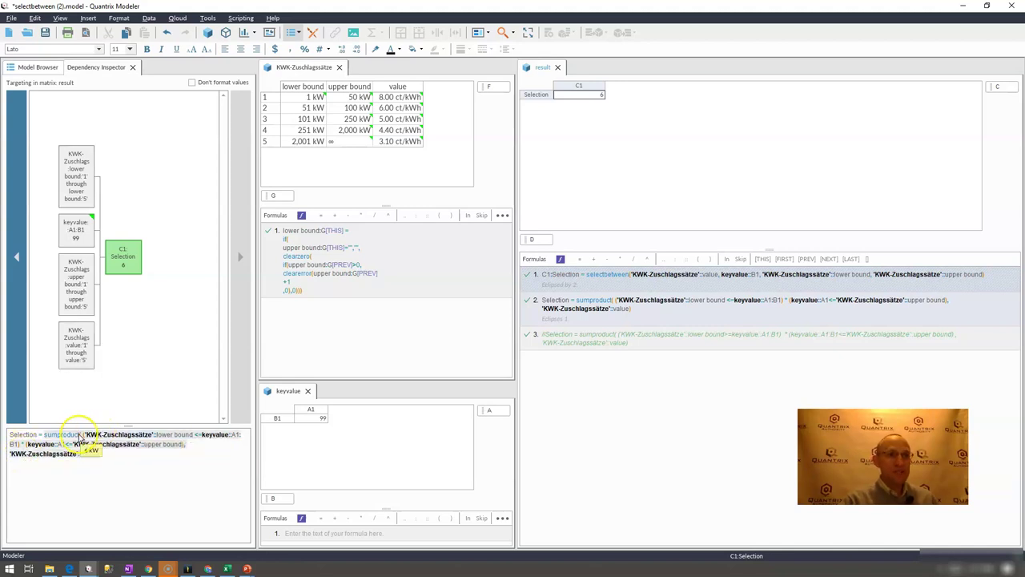
{"action": "mouse_move", "coordinate": [78, 440]}
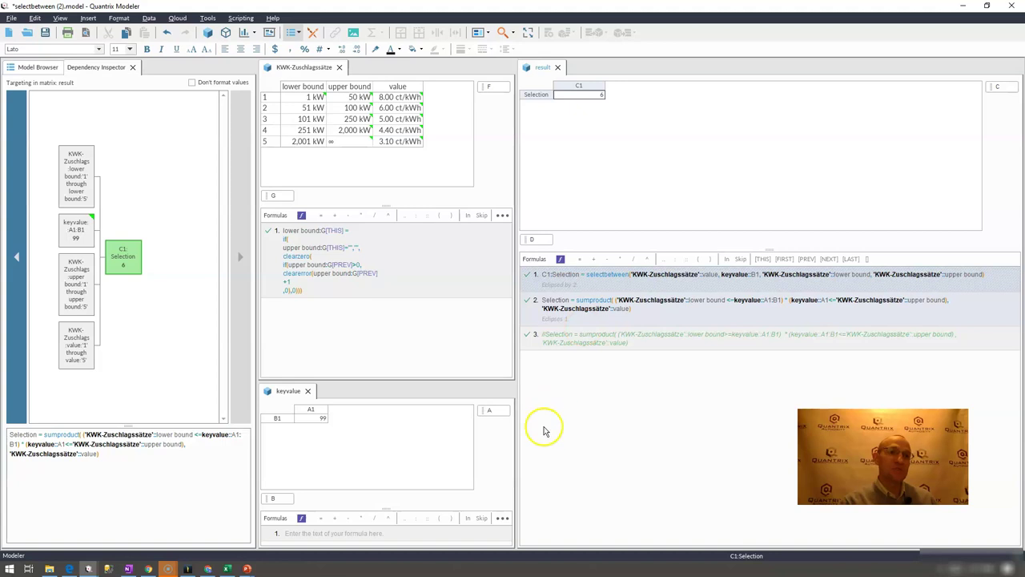
{"action": "mouse_move", "coordinate": [184, 451]}
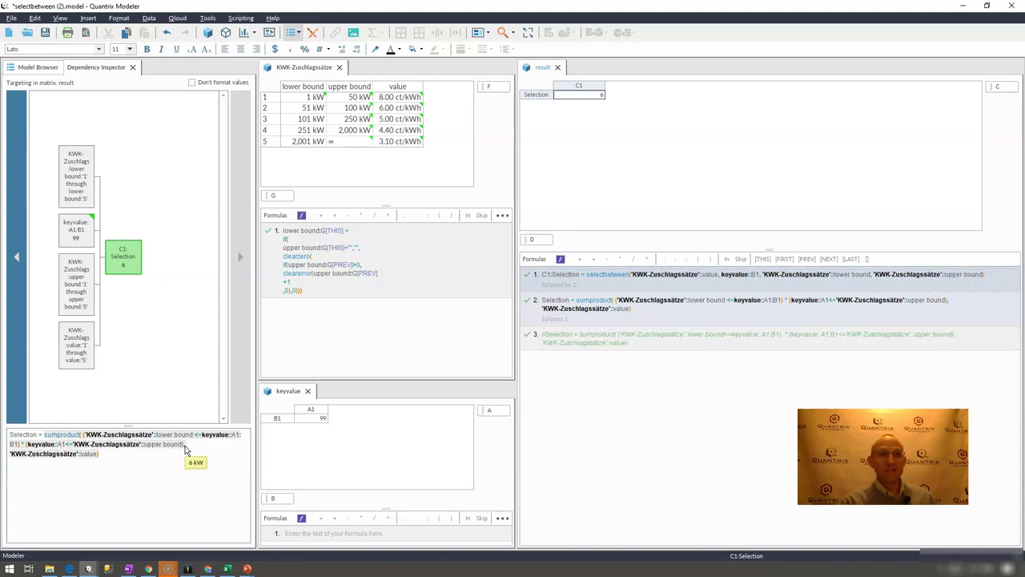
{"action": "left_click", "coordinate": [90, 441]}
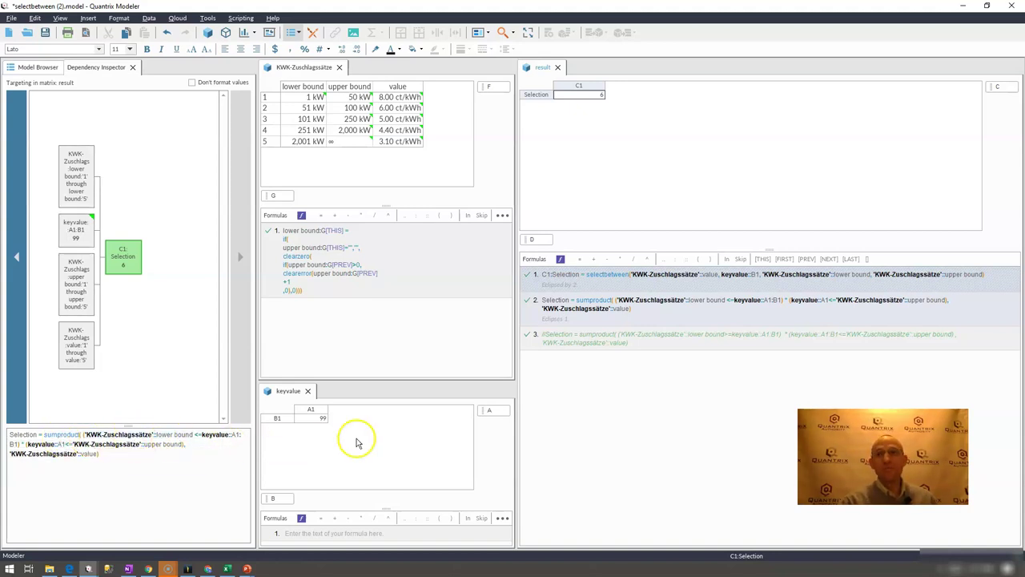